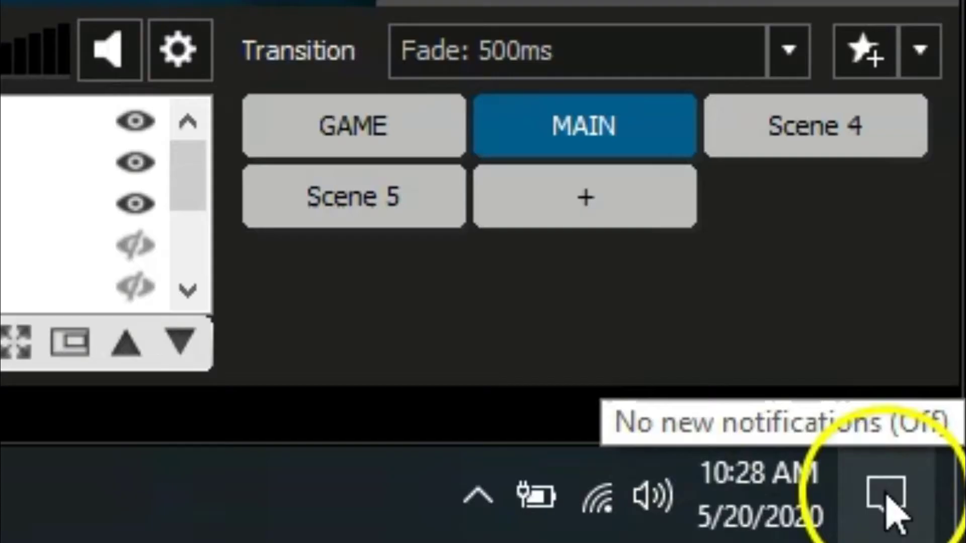
Step: Pair the Pro Controller over Bluetooth in Windows Settings and close the Add a device dialog
{"action": "left_click", "coordinate": [949, 533]}
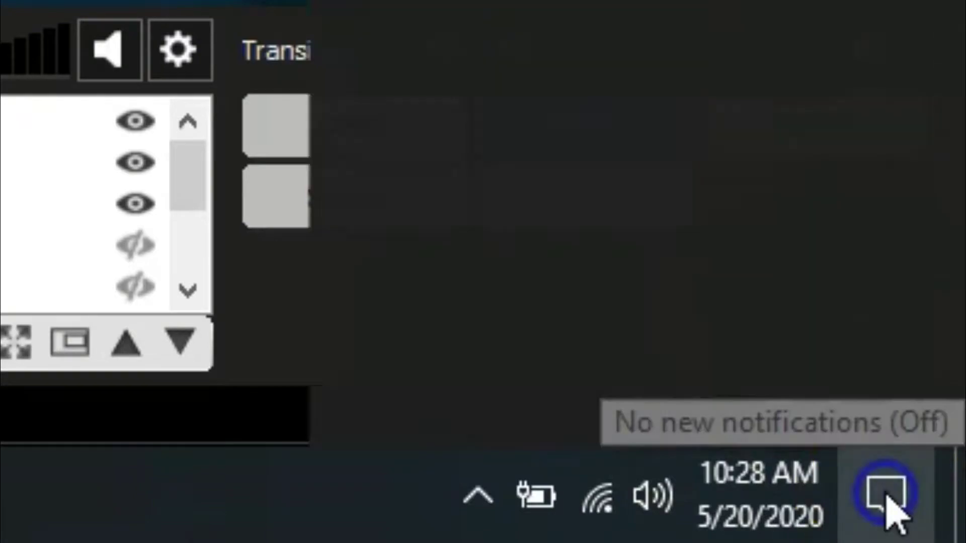
{"action": "right_click", "coordinate": [784, 218]}
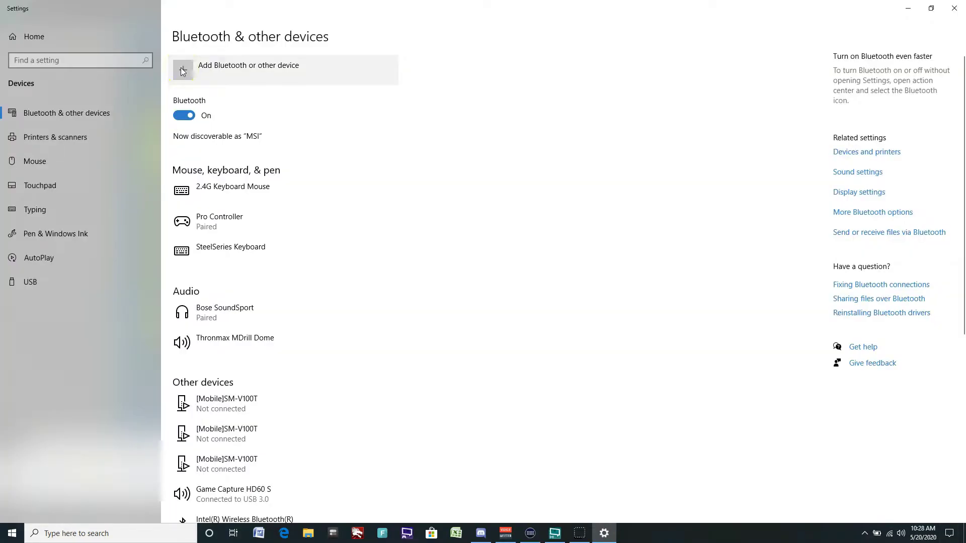
{"action": "left_click", "coordinate": [182, 71]}
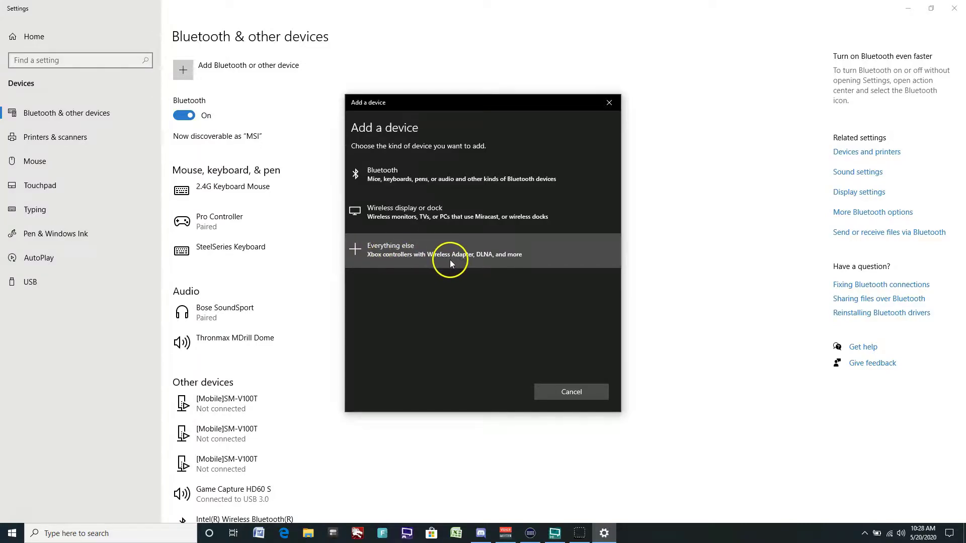
{"action": "left_click", "coordinate": [385, 181]}
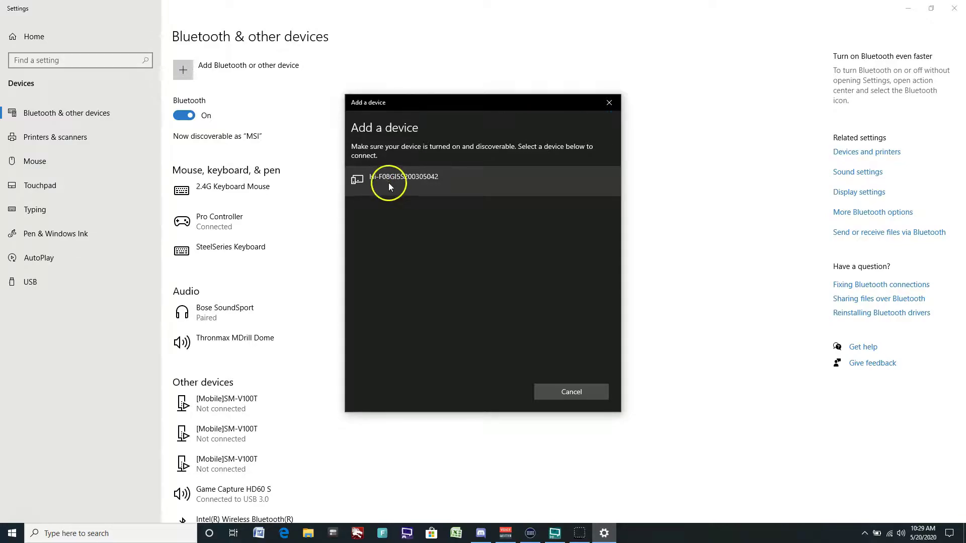
{"action": "left_click", "coordinate": [607, 106]}
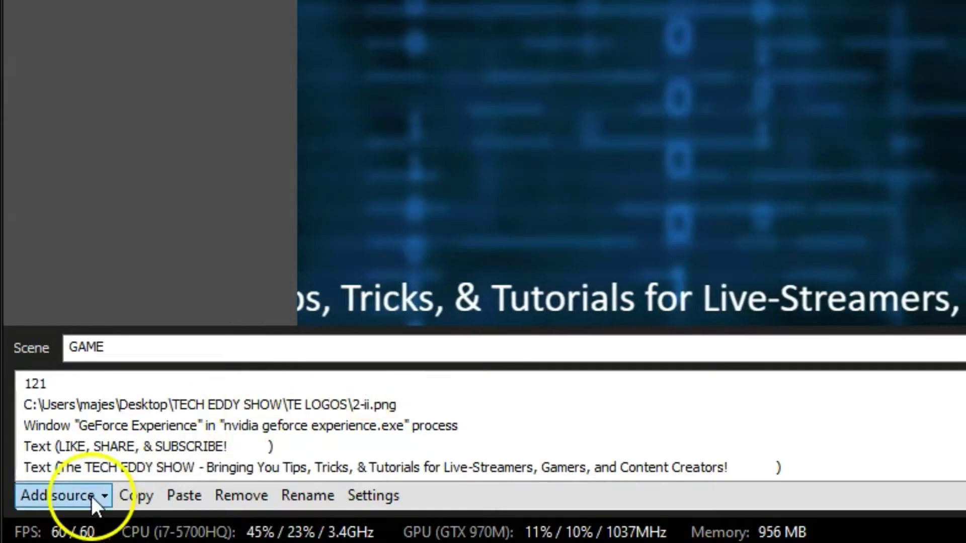
Step: Open the Plugin Store through Add source's Find more sources option
{"action": "left_click", "coordinate": [90, 496]}
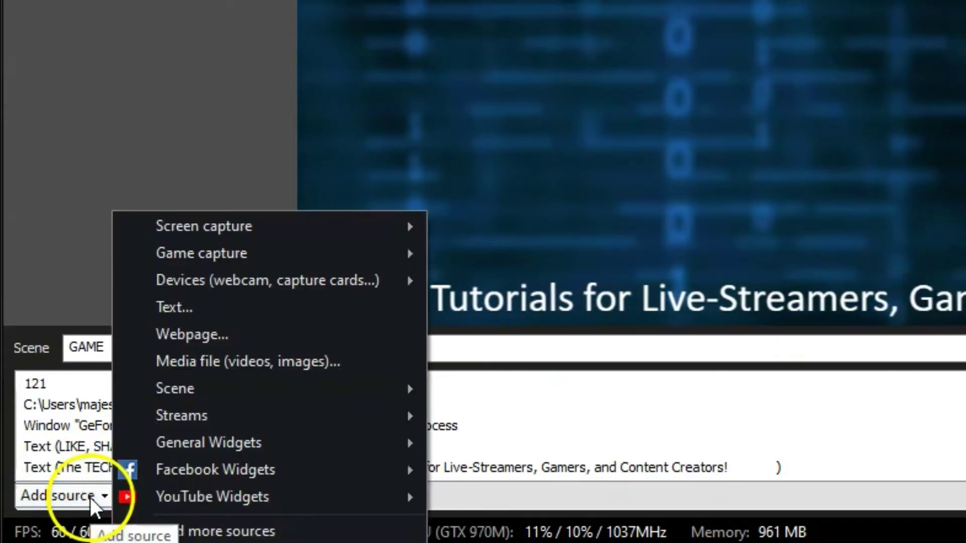
{"action": "left_click", "coordinate": [280, 535]}
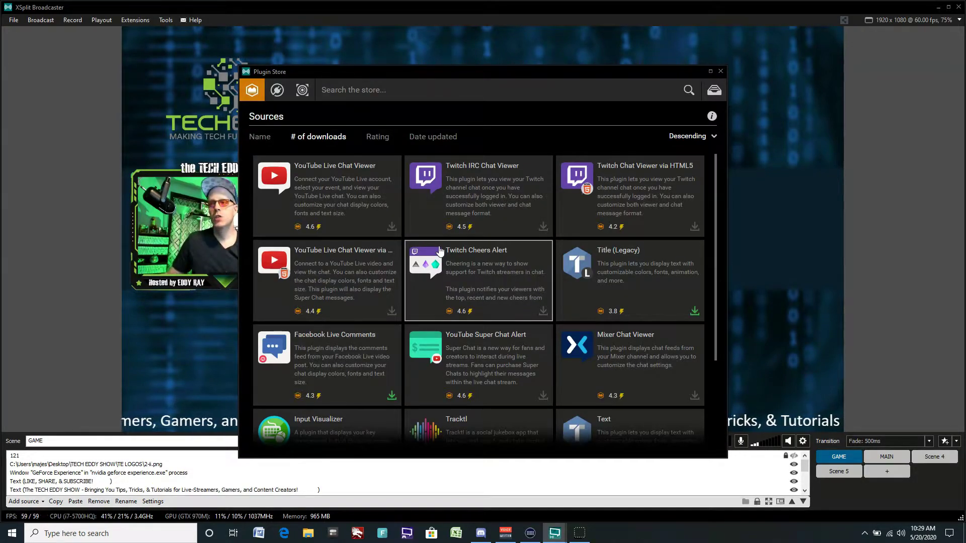
{"action": "left_click", "coordinate": [562, 136]}
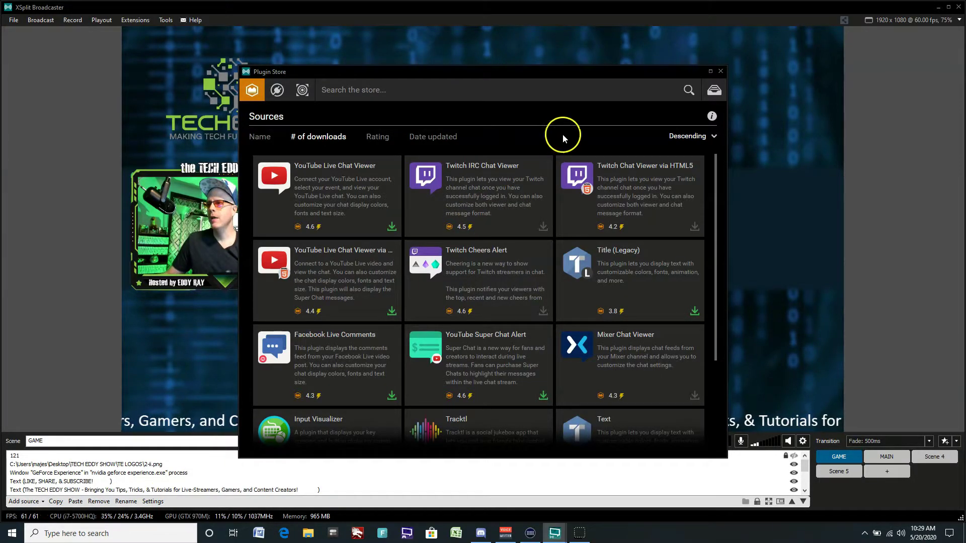
Step: Search the store for 'gamepad visual' and open the installed Gamepad Visualizer plugin page
{"action": "left_click", "coordinate": [474, 85]}
{"action": "type", "text": "game"}
{"action": "type", "text": "pad visualizer"}
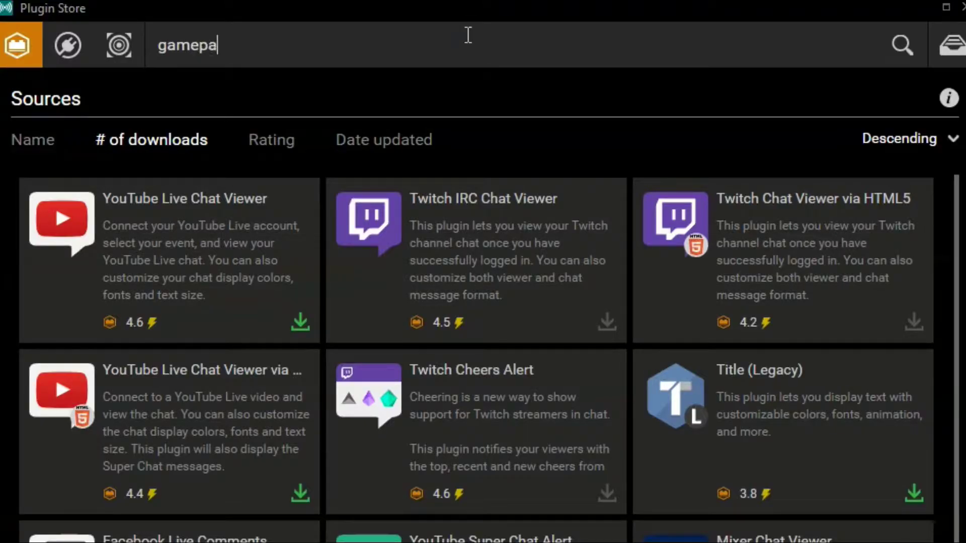
{"action": "key", "text": "Return"}
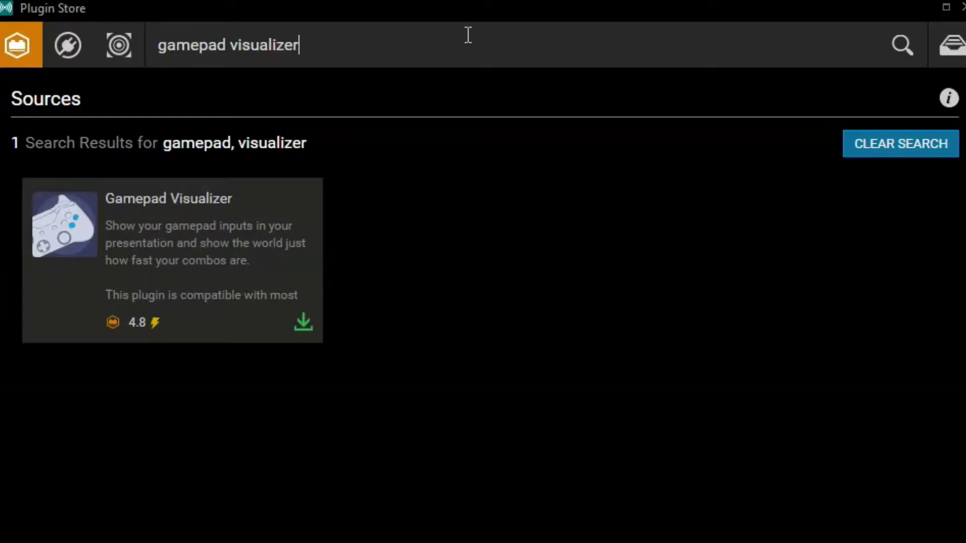
{"action": "left_click", "coordinate": [191, 299]}
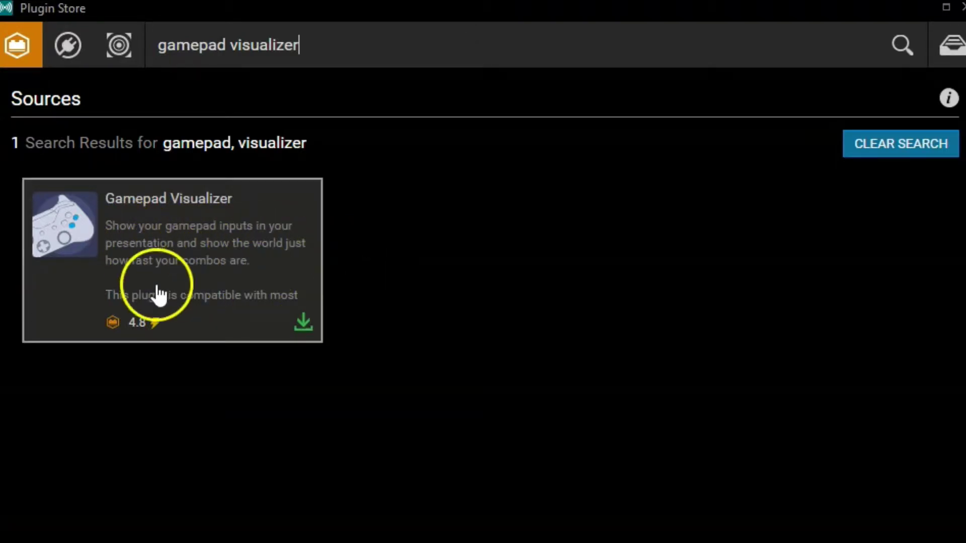
{"action": "left_click", "coordinate": [192, 280]}
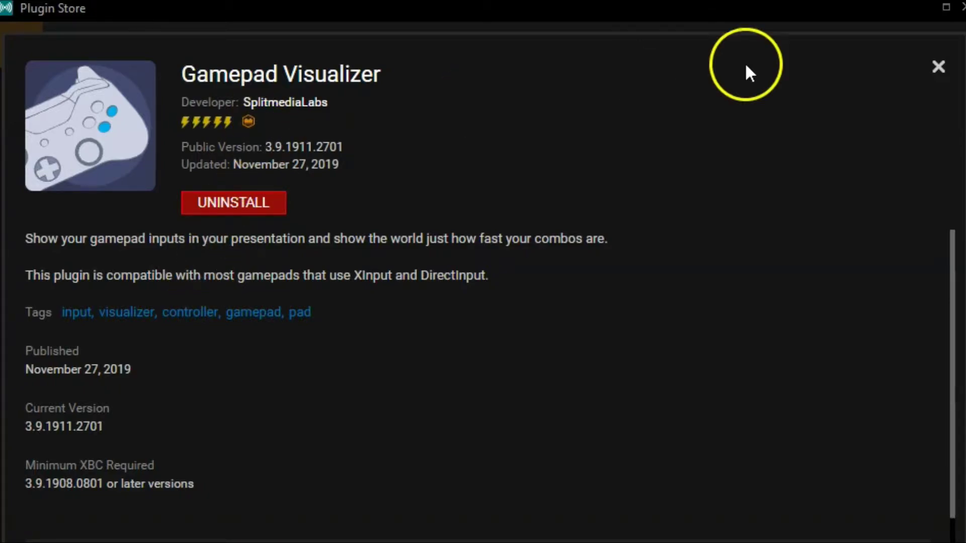
Step: Add a Gamepad Visualizer source from General Widgets and drag it to the canvas centre
{"action": "left_click", "coordinate": [961, 7]}
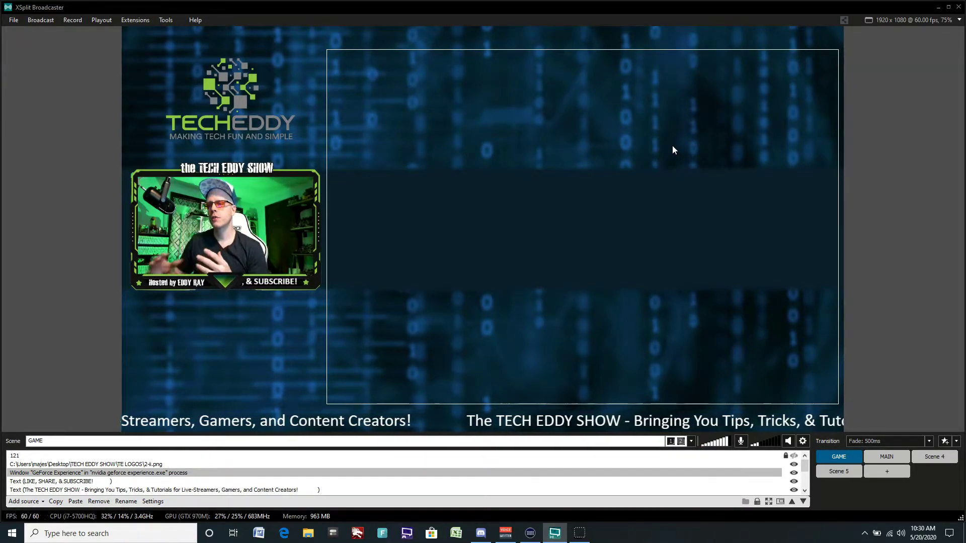
{"action": "left_click", "coordinate": [394, 249]}
{"action": "left_click", "coordinate": [40, 501]}
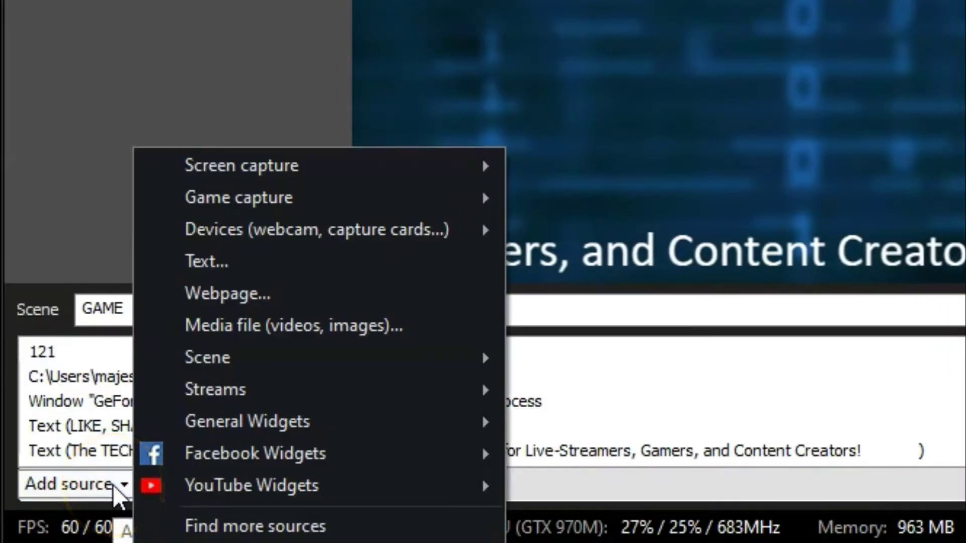
{"action": "mouse_move", "coordinate": [317, 442]}
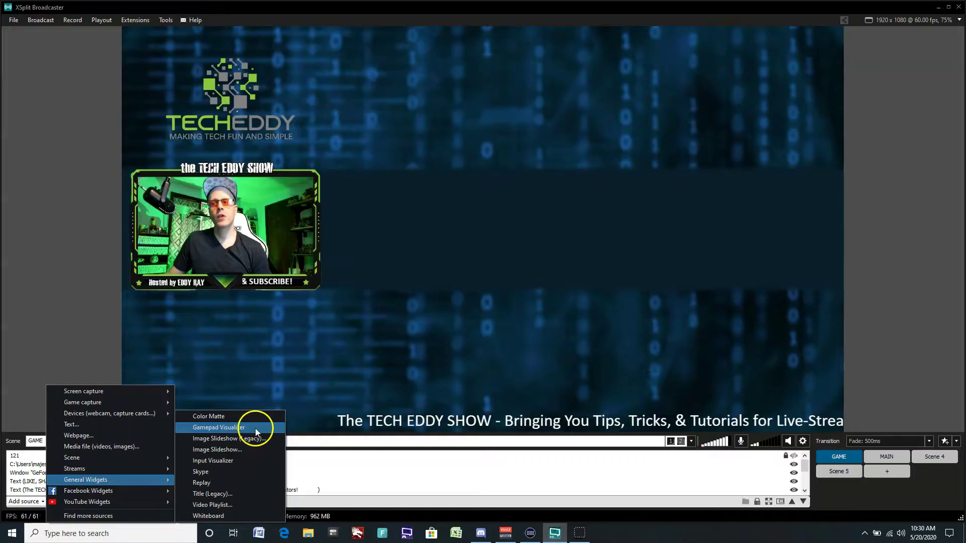
{"action": "left_click", "coordinate": [632, 270]}
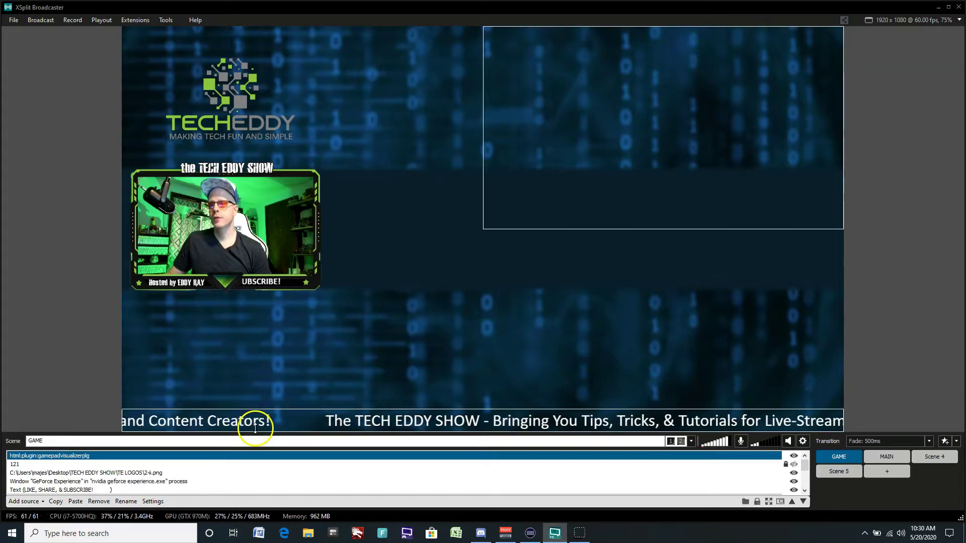
{"action": "left_click", "coordinate": [475, 275]}
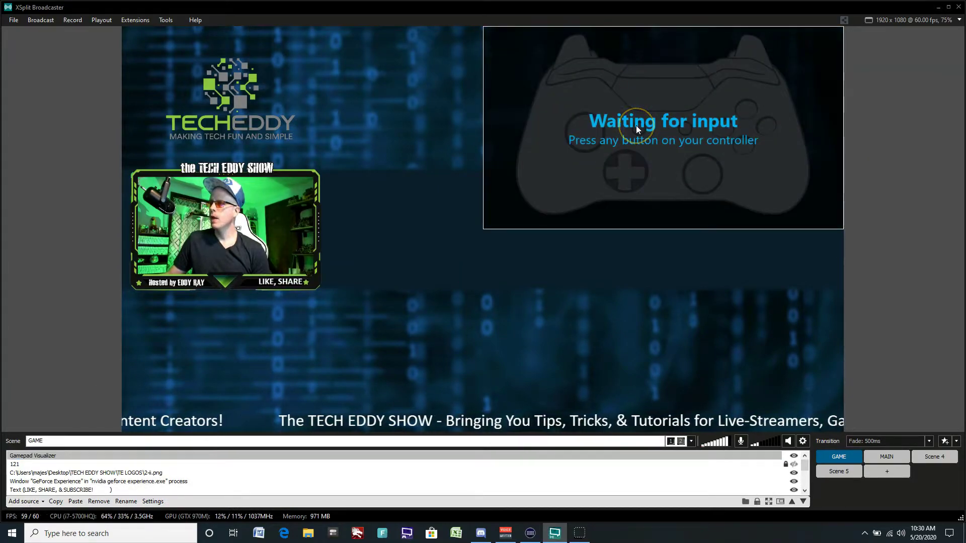
{"action": "left_click_drag", "start_coordinate": [636, 125], "coordinate": [565, 227]}
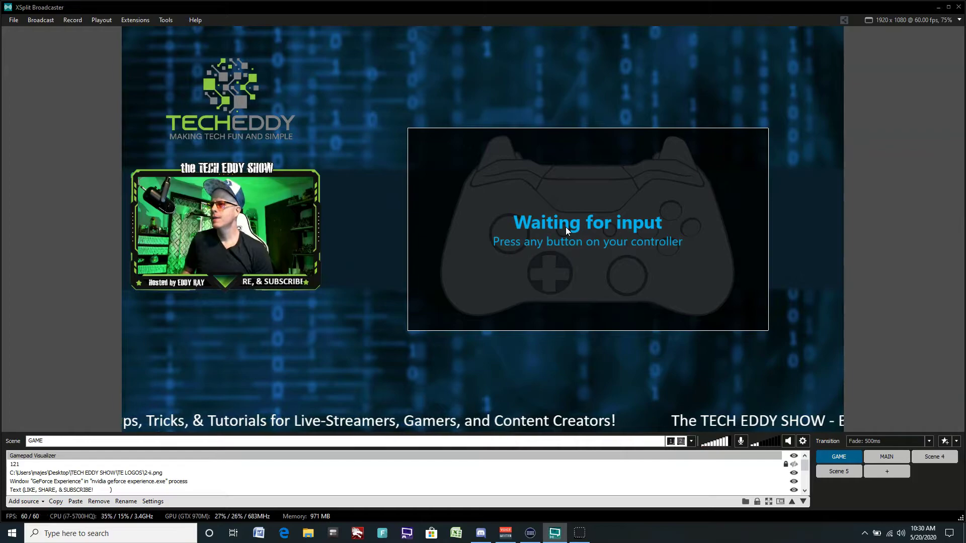
Step: Open the Gamepad Visualizer source's properties and move the window off the webcam feed
{"action": "left_click", "coordinate": [543, 243]}
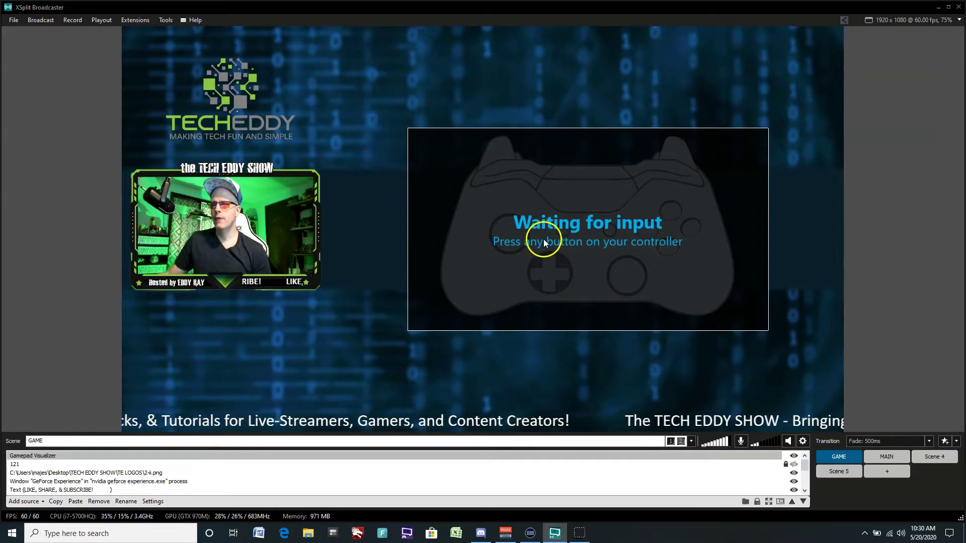
{"action": "left_click", "coordinate": [140, 456]}
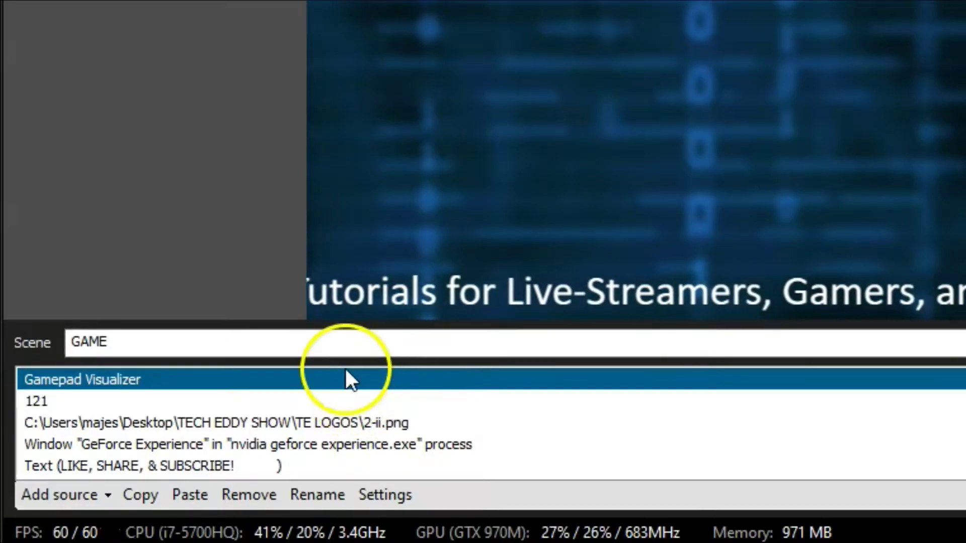
{"action": "double_click", "coordinate": [345, 376]}
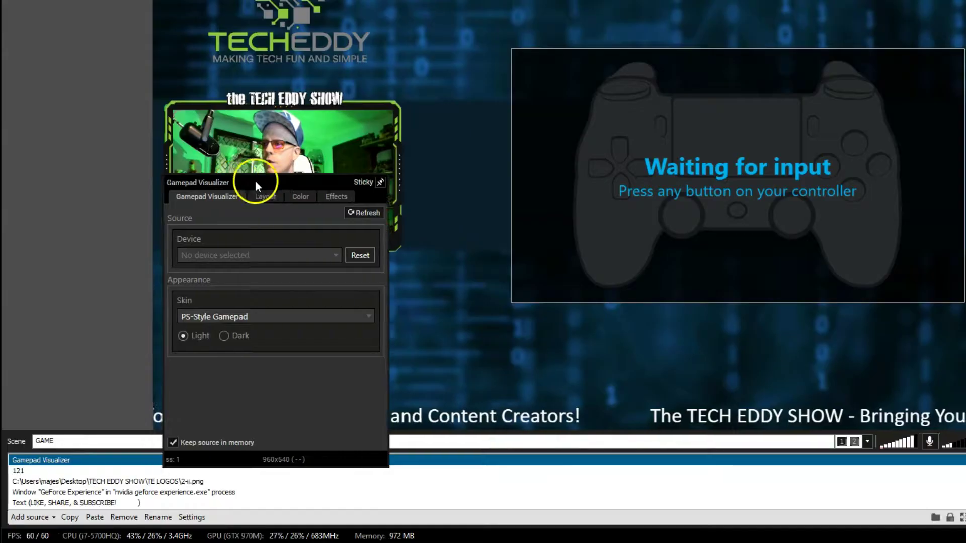
{"action": "left_click_drag", "start_coordinate": [255, 181], "coordinate": [488, 51]}
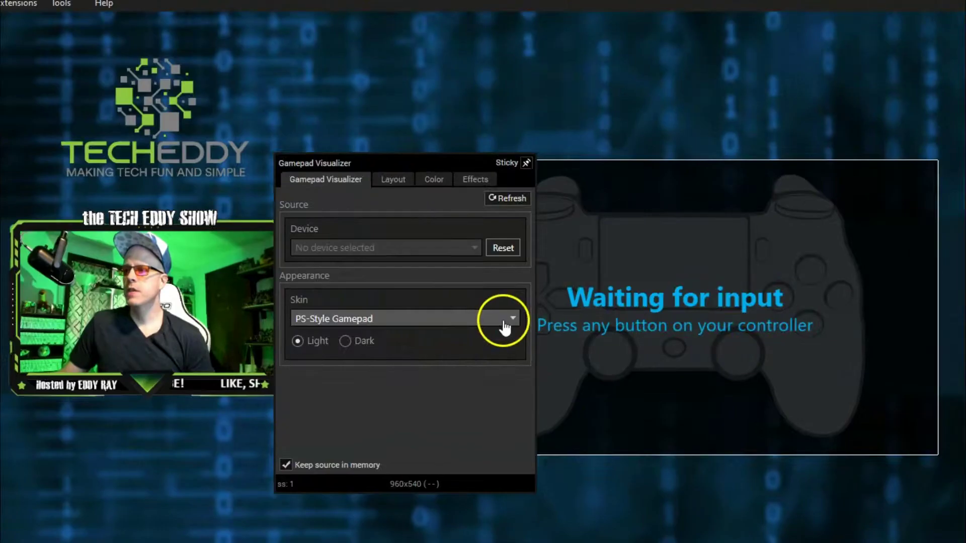
Step: Try the MS-Style Gamepad skin, then switch to PS-Style Gamepad
{"action": "left_click", "coordinate": [586, 185]}
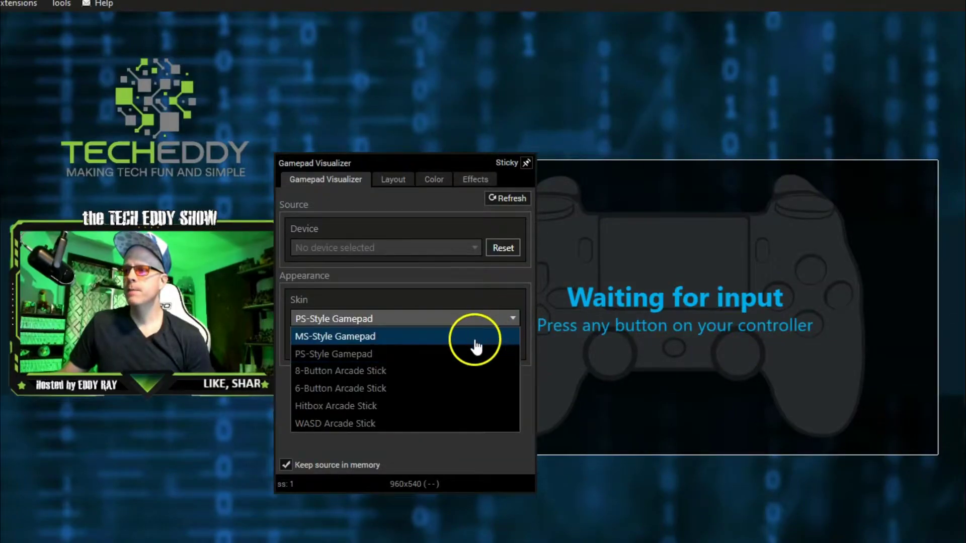
{"action": "left_click", "coordinate": [469, 337]}
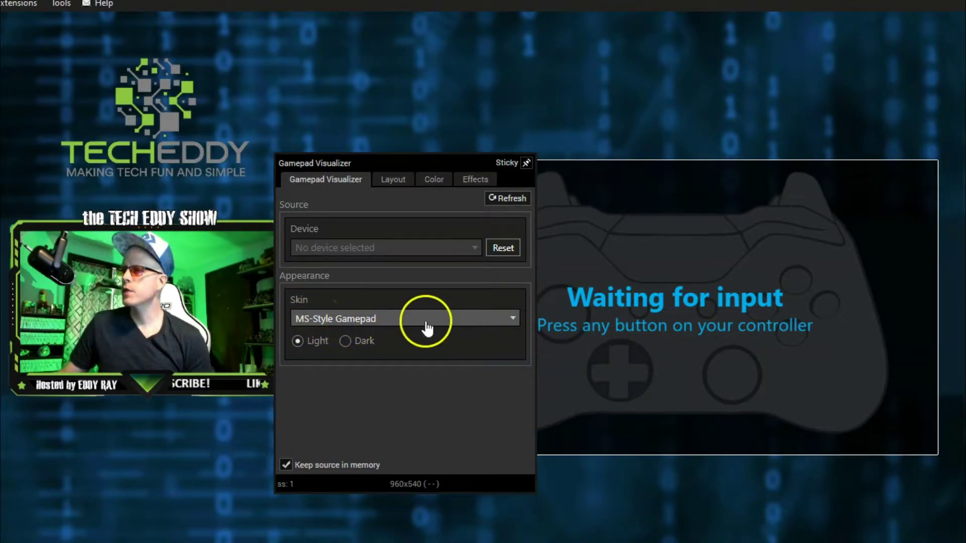
{"action": "left_click", "coordinate": [497, 322]}
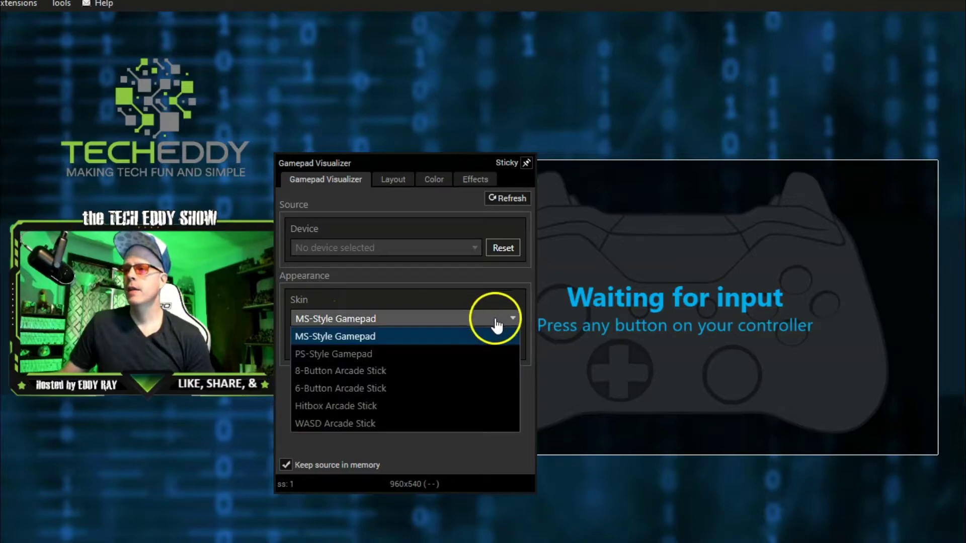
{"action": "left_click", "coordinate": [436, 353]}
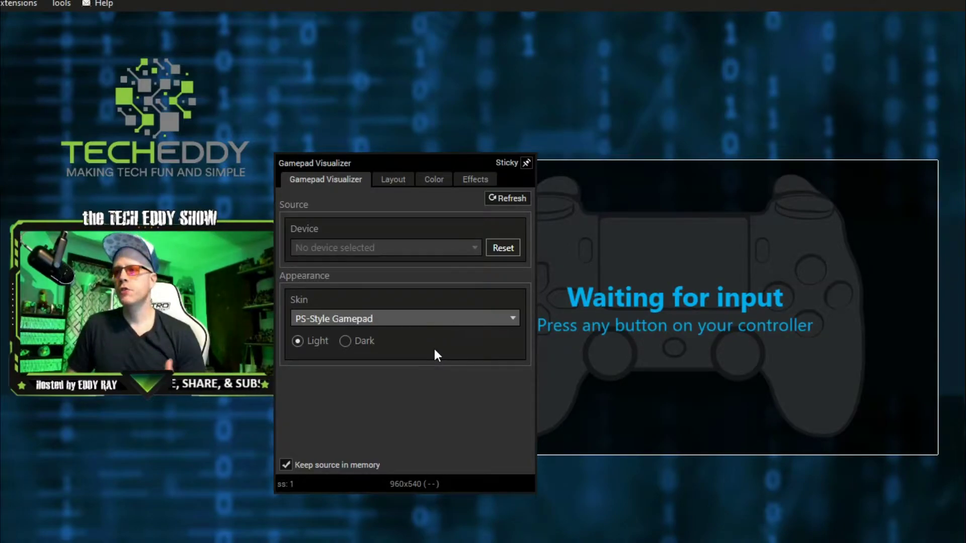
{"action": "left_click", "coordinate": [436, 325]}
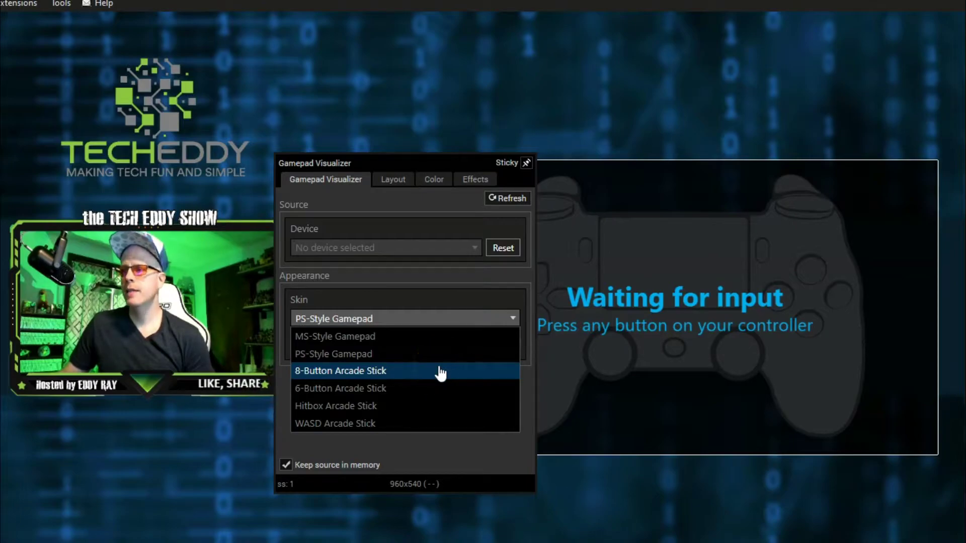
Step: Cycle through 6-Button and WASD Arcade Stick skins, landing on Hitbox Arcade Stick
{"action": "left_click", "coordinate": [435, 390]}
{"action": "left_click", "coordinate": [455, 318]}
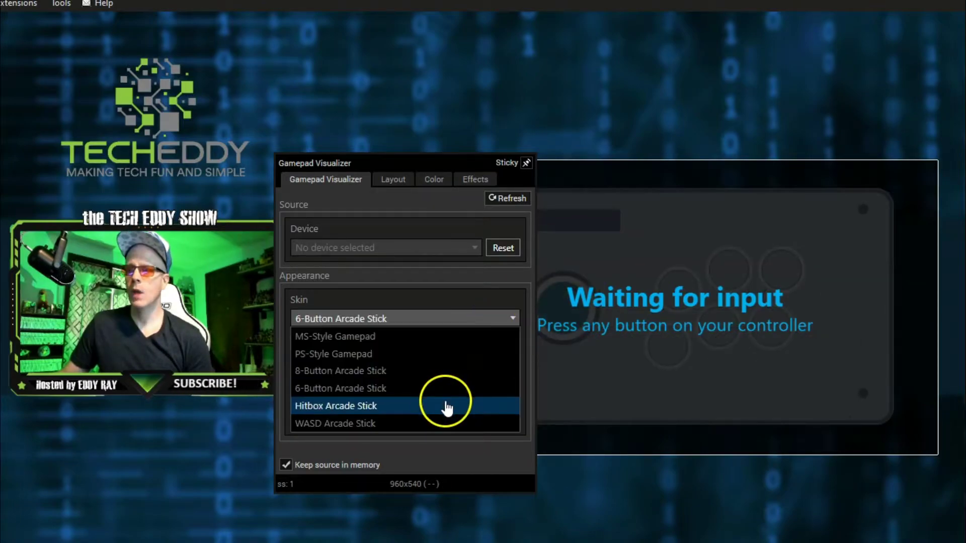
{"action": "left_click", "coordinate": [441, 417]}
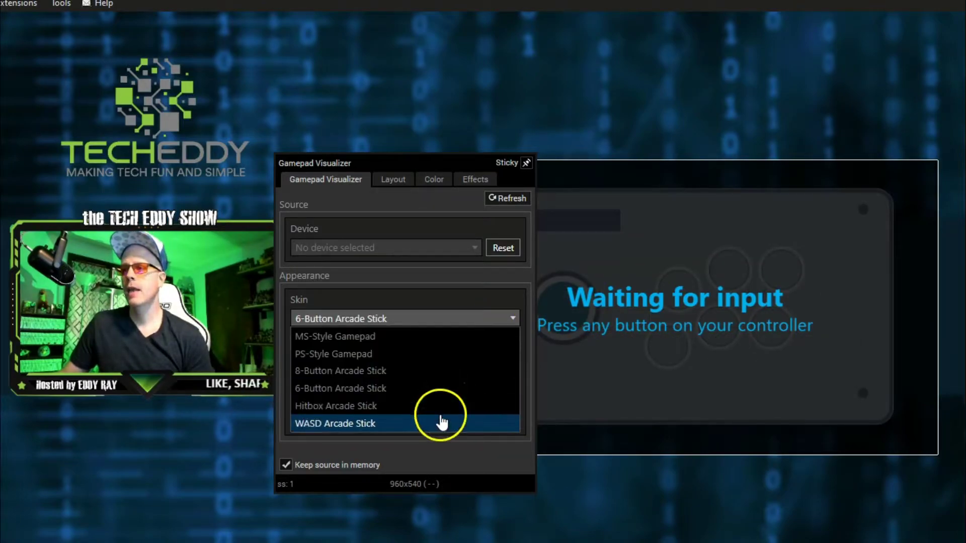
{"action": "left_click", "coordinate": [480, 326]}
{"action": "left_click", "coordinate": [431, 395]}
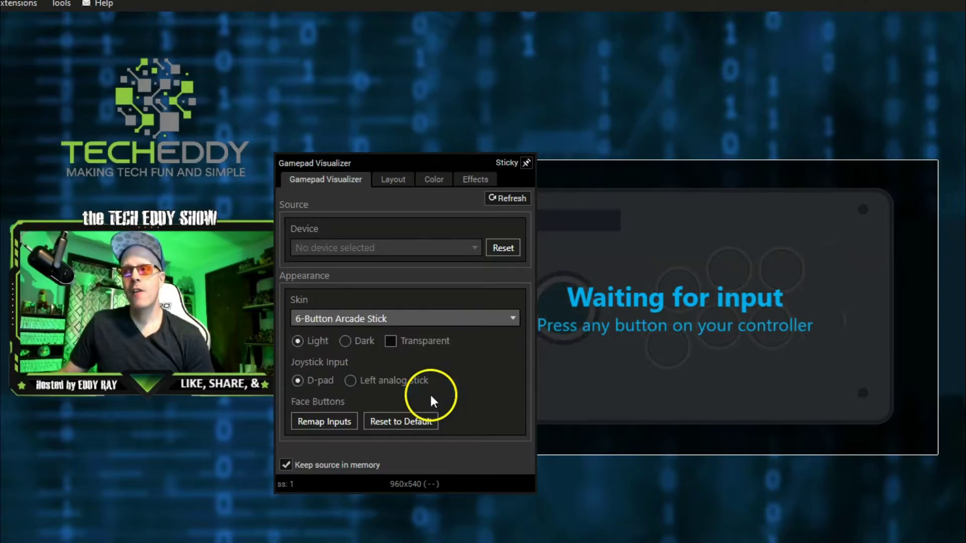
{"action": "left_click", "coordinate": [489, 322]}
{"action": "left_click", "coordinate": [450, 413]}
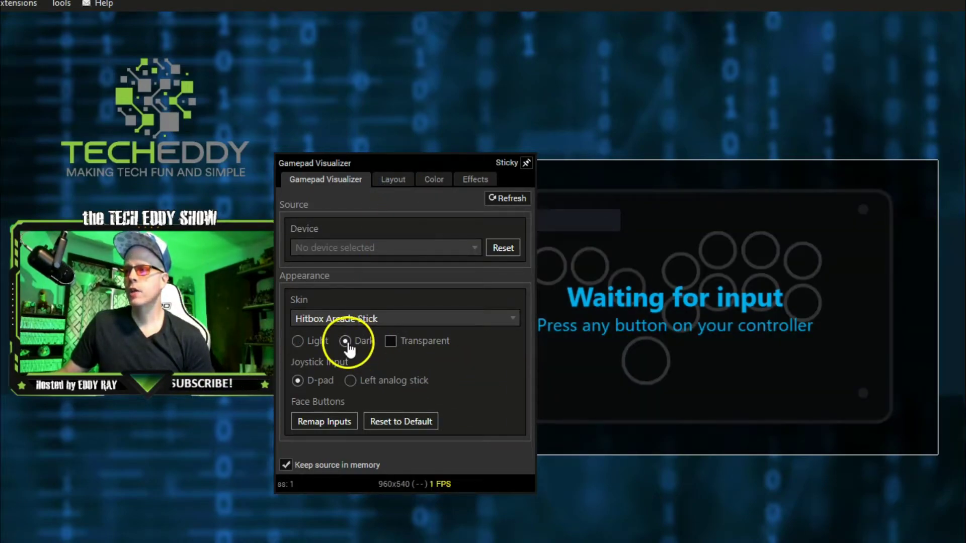
Step: Apply the Dark style, reset the button mapping to default, then pick 8-Button Arcade Stick
{"action": "left_click", "coordinate": [345, 342]}
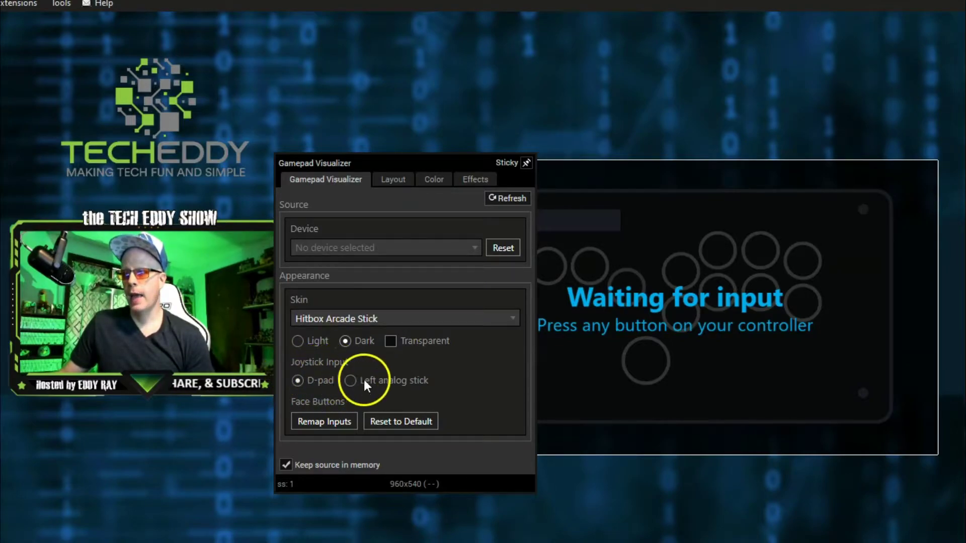
{"action": "left_click", "coordinate": [411, 422]}
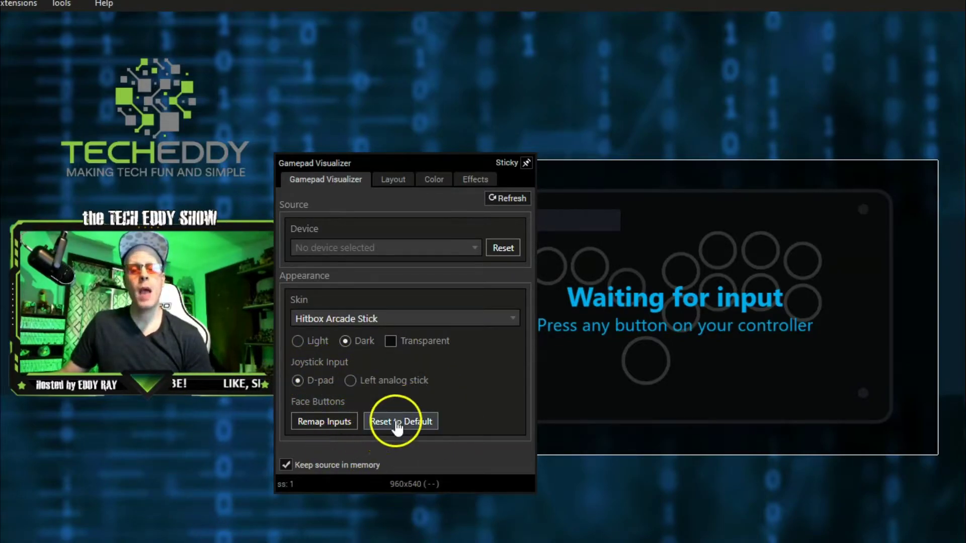
{"action": "left_click", "coordinate": [503, 318]}
{"action": "left_click", "coordinate": [503, 333]}
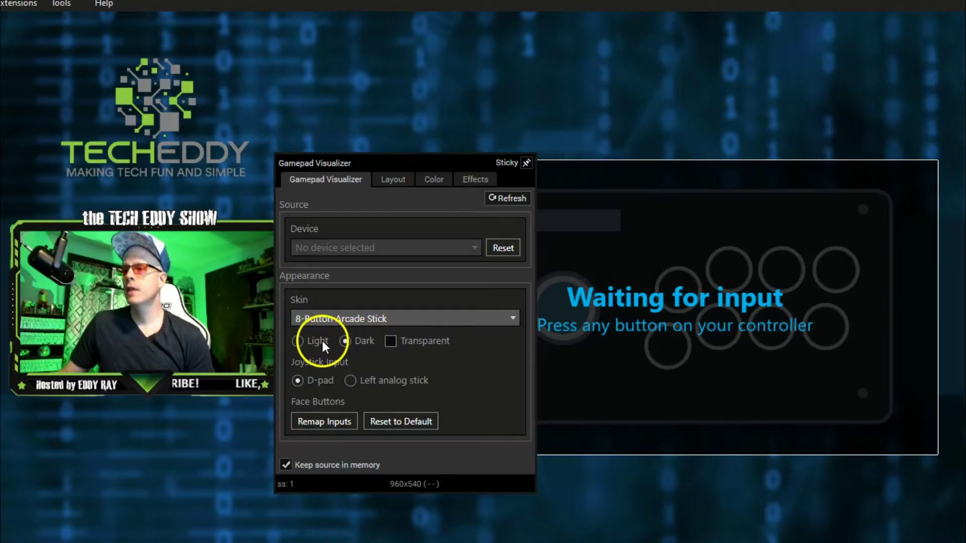
Step: Switch the skin to PS-Style, then MS-Style Gamepad, and select the Light style
{"action": "left_click", "coordinate": [513, 320]}
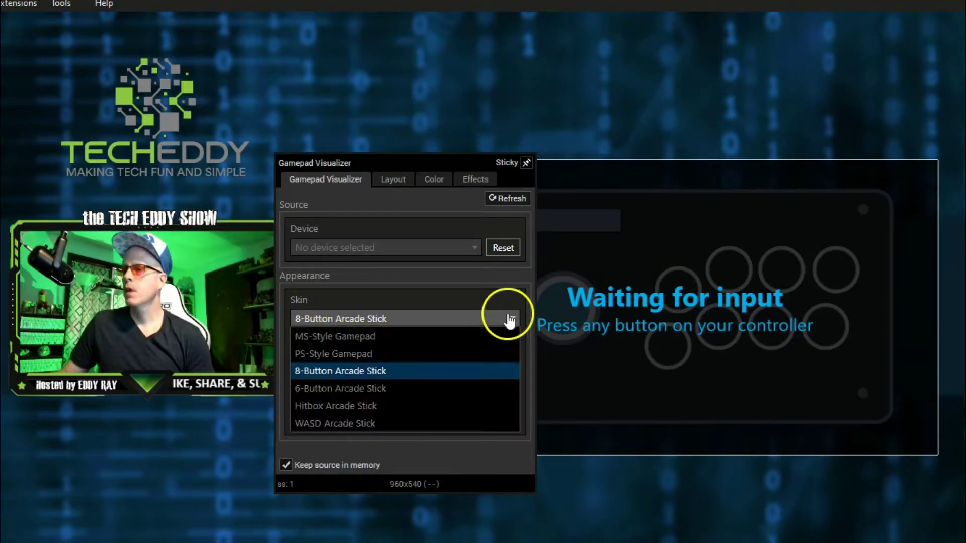
{"action": "left_click", "coordinate": [438, 353]}
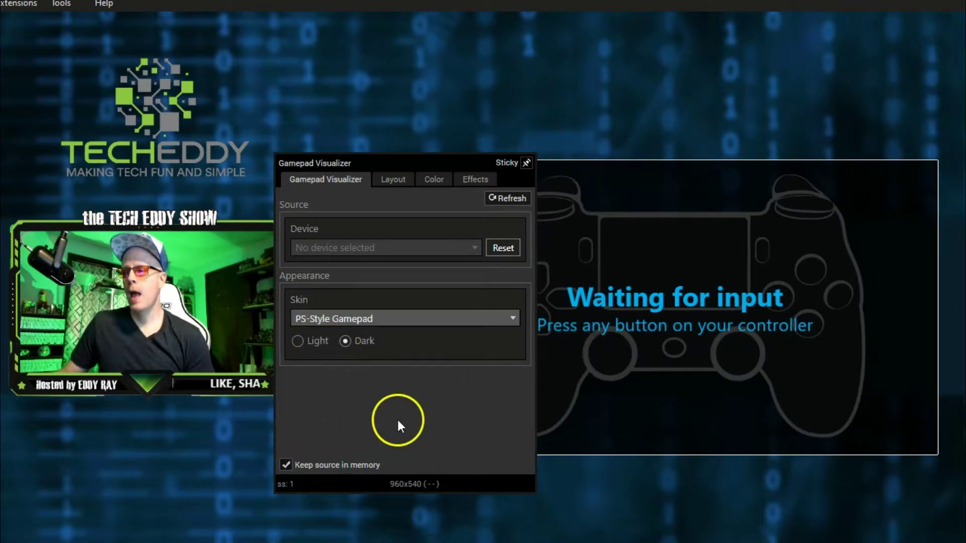
{"action": "left_click", "coordinate": [510, 320]}
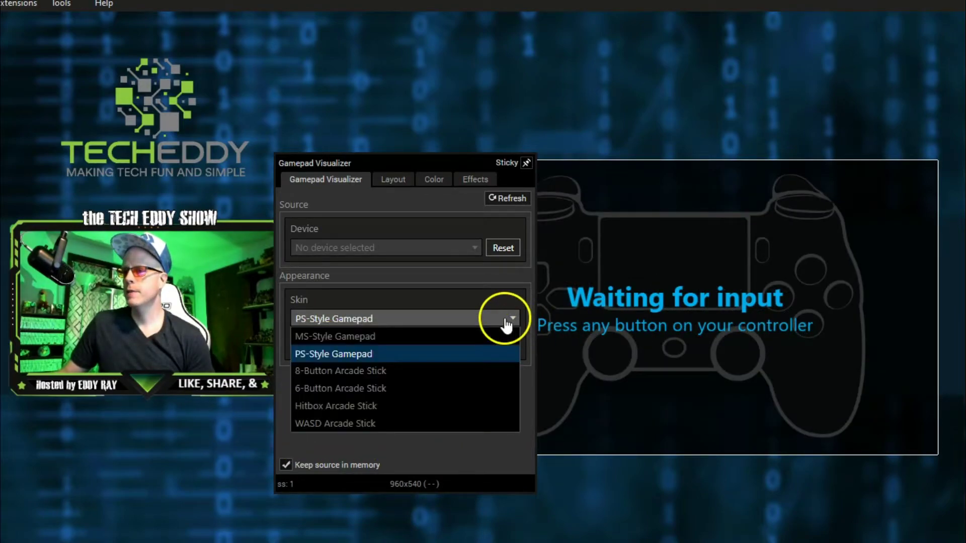
{"action": "left_click", "coordinate": [460, 336]}
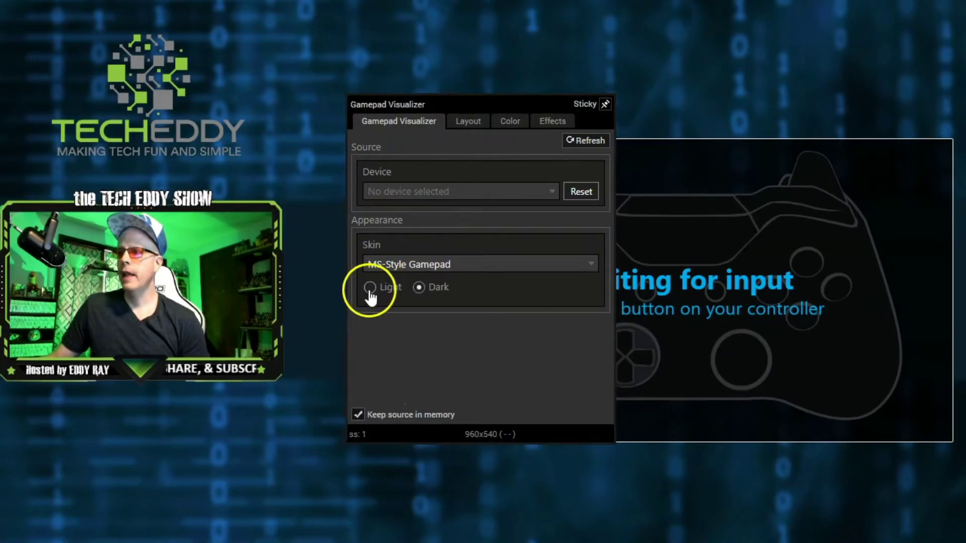
{"action": "left_click", "coordinate": [369, 287]}
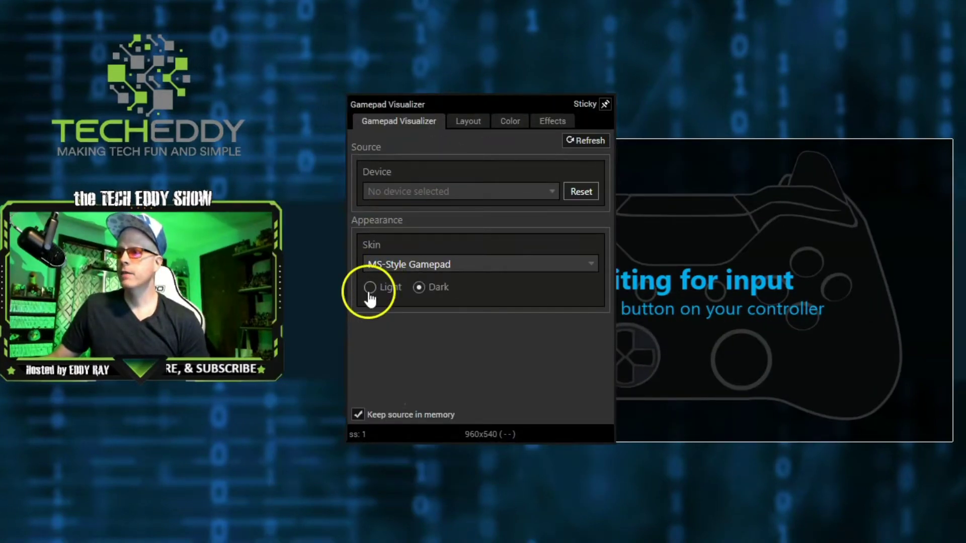